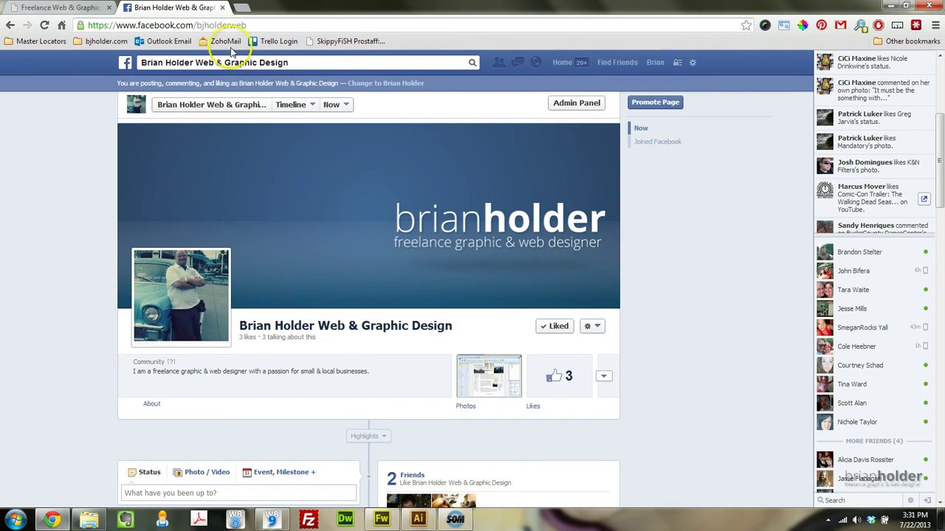
# Step: Close the Facebook tab and look over the local index.html preview of the business site
pyautogui.moveTo(195, 25); pyautogui.dragTo(251, 23)
pyautogui.click(34, 316)
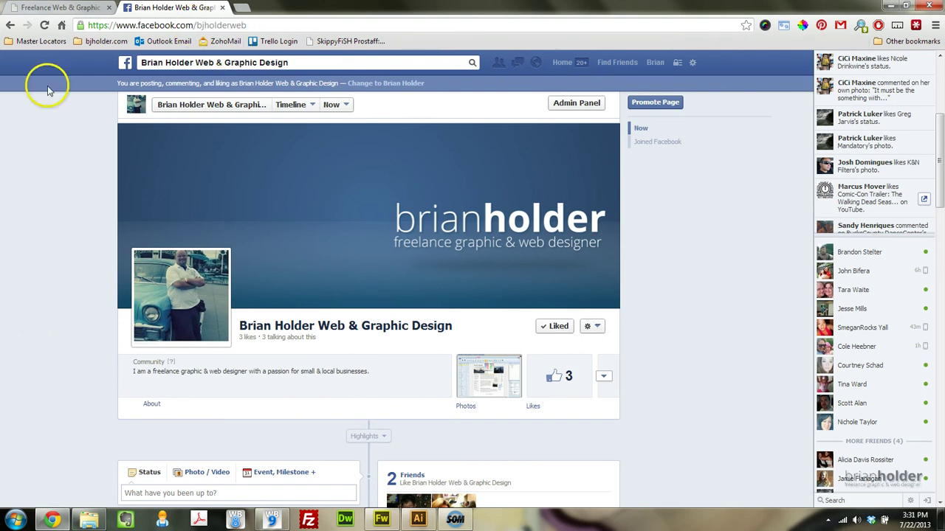
pyautogui.click(224, 7)
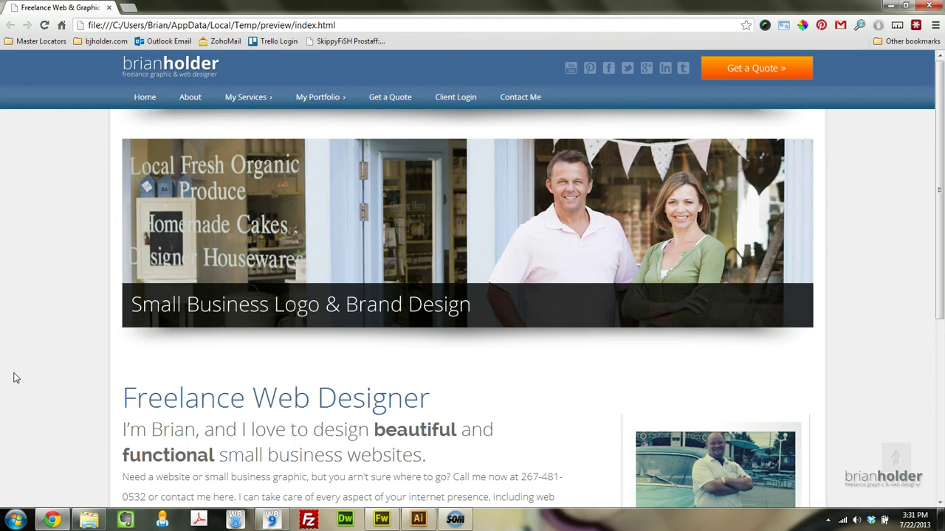
pyautogui.click(81, 334)
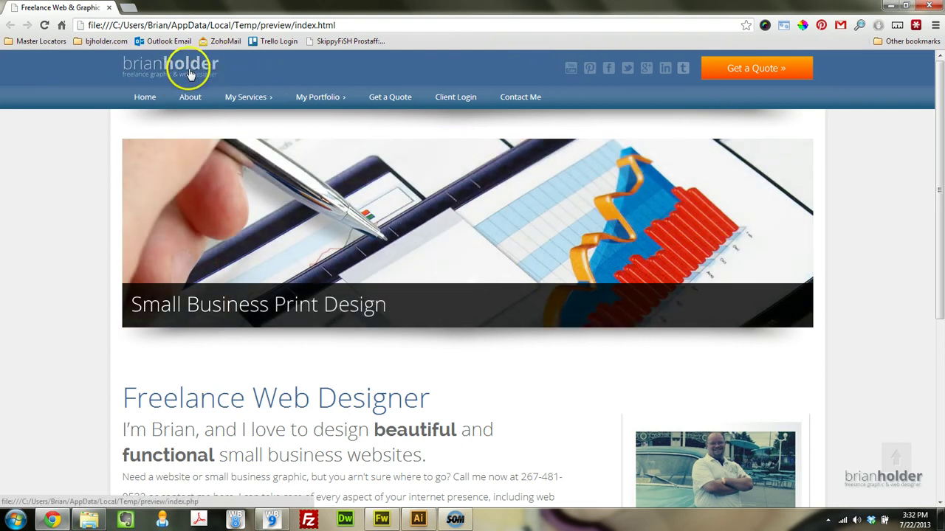
# Step: On the masterframe page, narrow the Toolbox and open the Twitter header icon's Image Properties
pyautogui.click(272, 520)
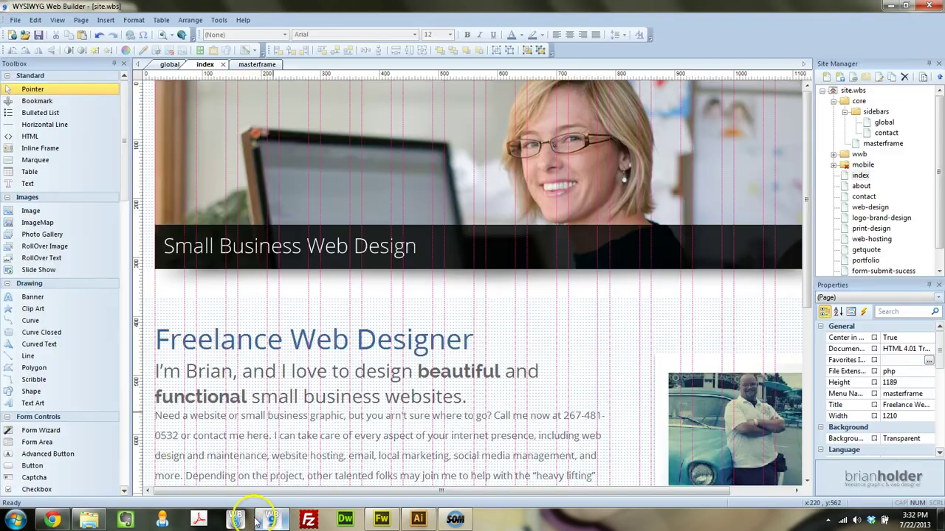
pyautogui.click(244, 64)
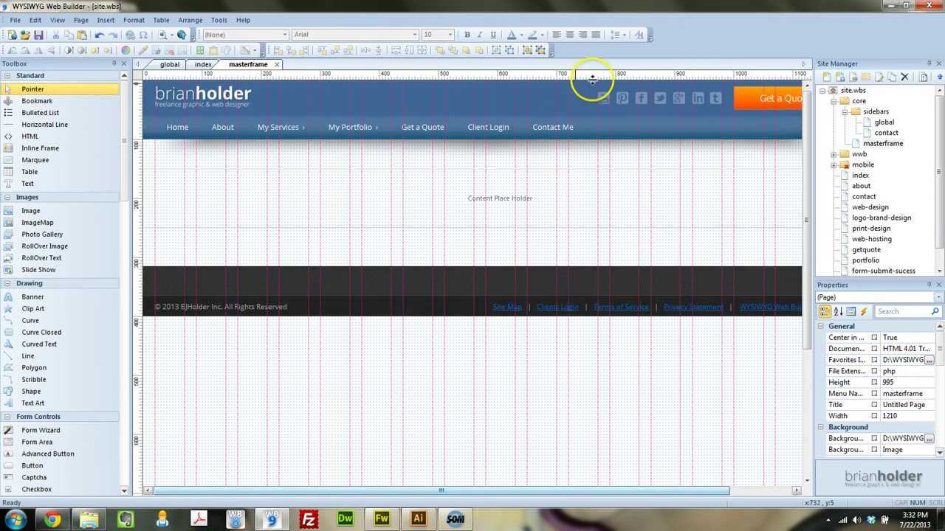
pyautogui.moveTo(130, 351); pyautogui.dragTo(110, 351)
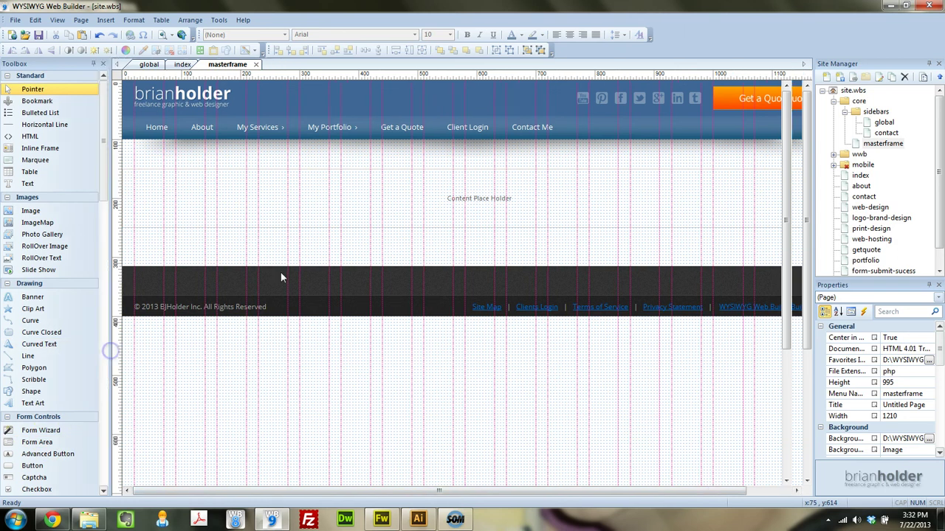
pyautogui.doubleClick(640, 99)
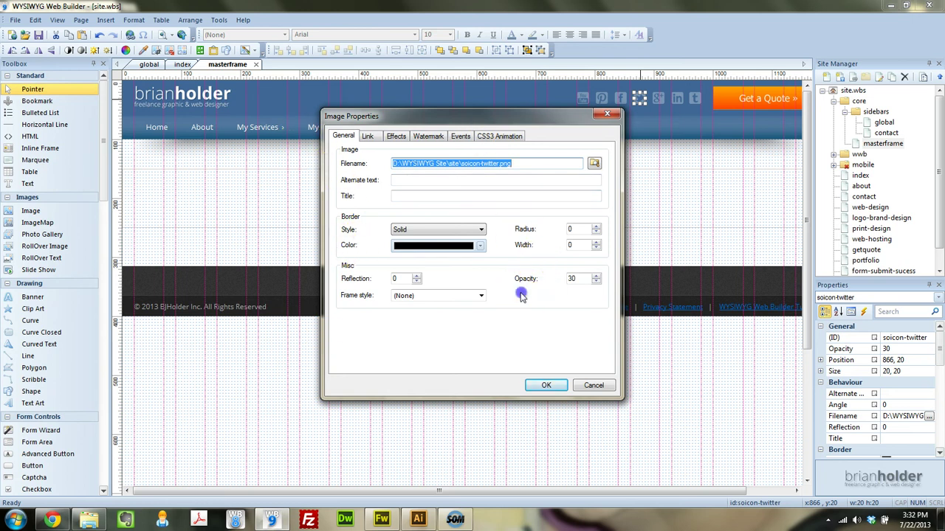
# Step: Check the Twitter icon's image file name and opacity 30, then view its onmouseover/onmouseout events
pyautogui.click(480, 162)
pyautogui.moveTo(448, 163); pyautogui.dragTo(550, 163)
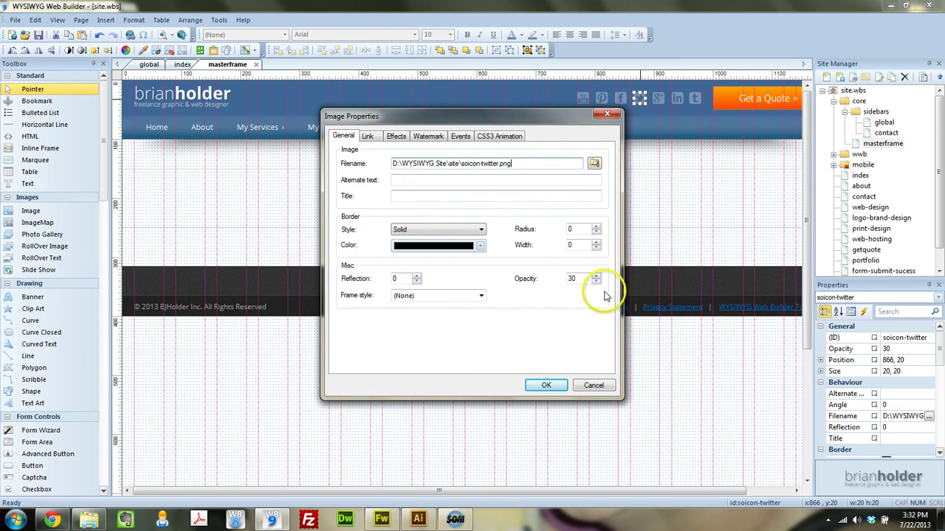
pyautogui.doubleClick(574, 280)
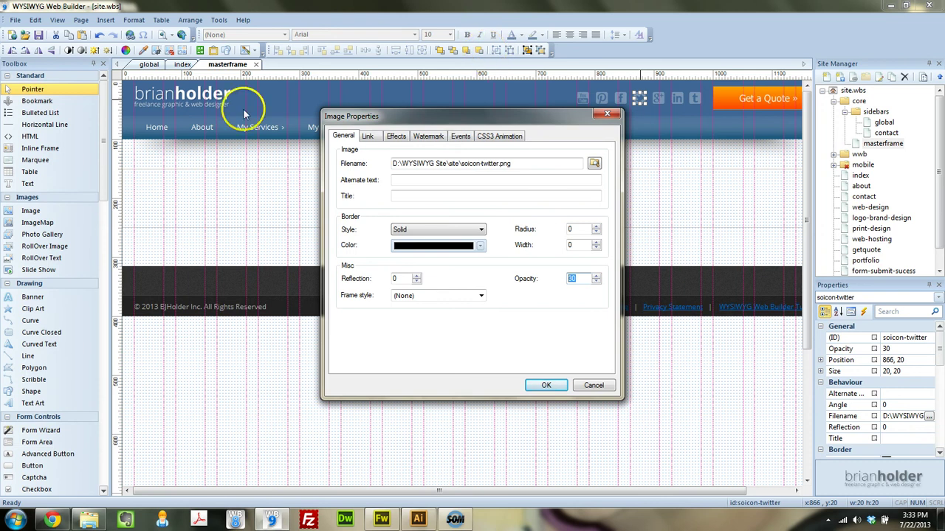
pyautogui.click(575, 279)
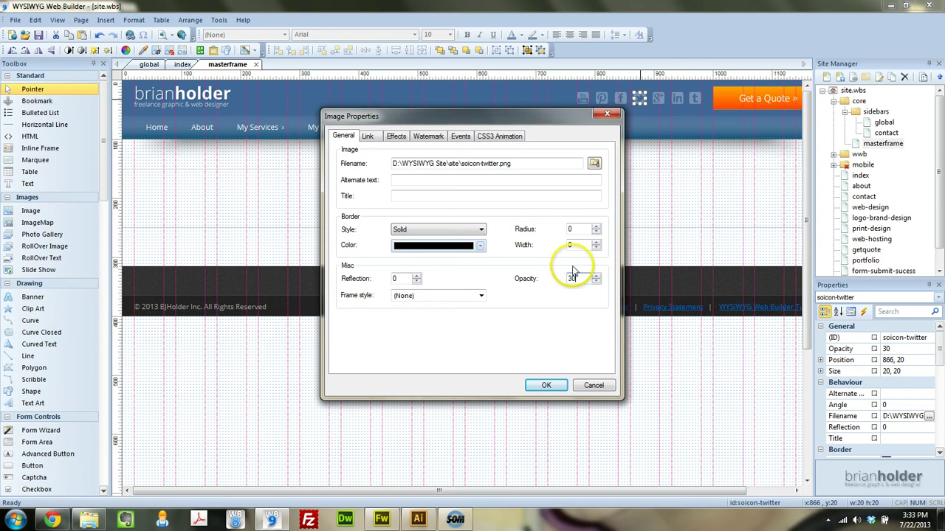
pyautogui.click(459, 138)
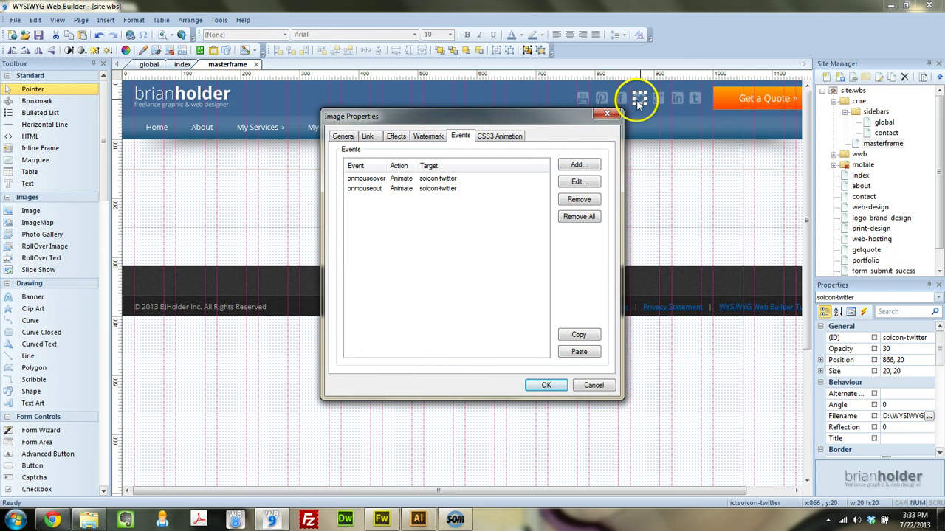
pyautogui.moveTo(389, 165); pyautogui.dragTo(399, 165)
pyautogui.click(383, 181)
pyautogui.doubleClick(383, 181)
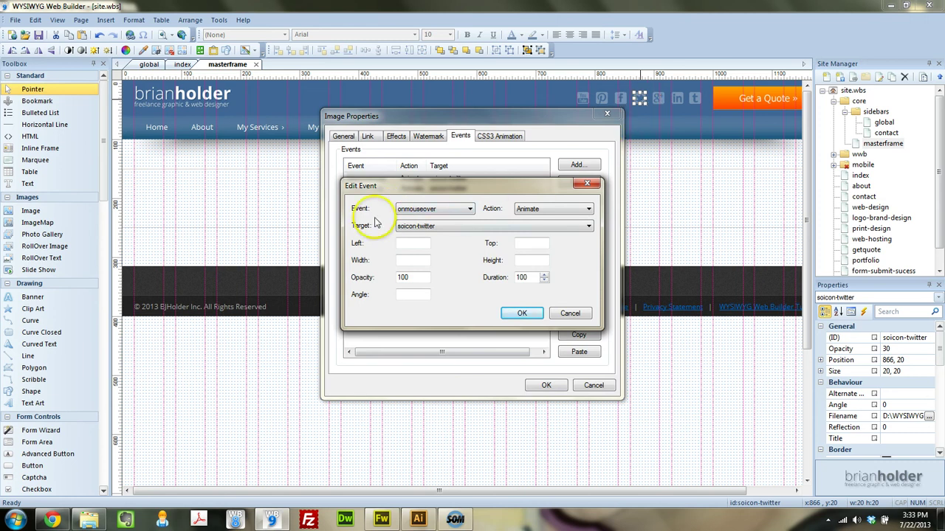
pyautogui.click(565, 211)
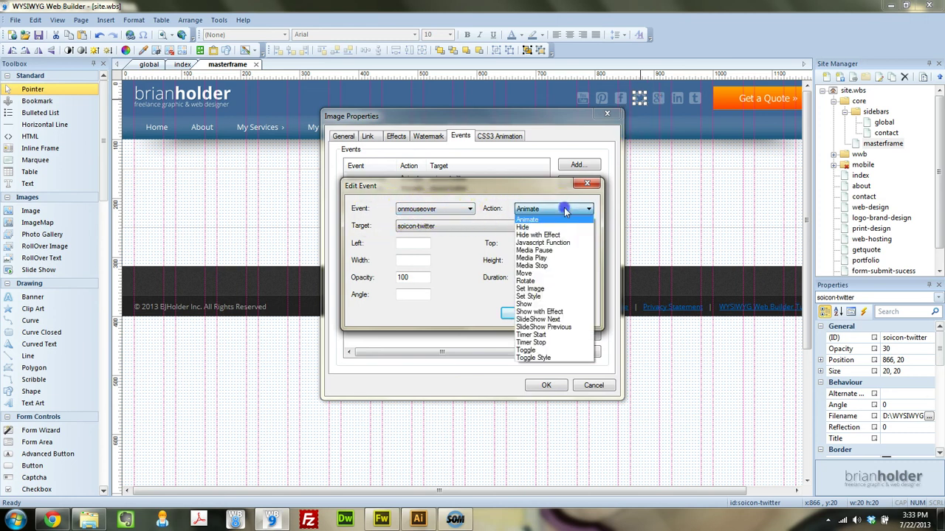
pyautogui.click(565, 210)
pyautogui.click(568, 227)
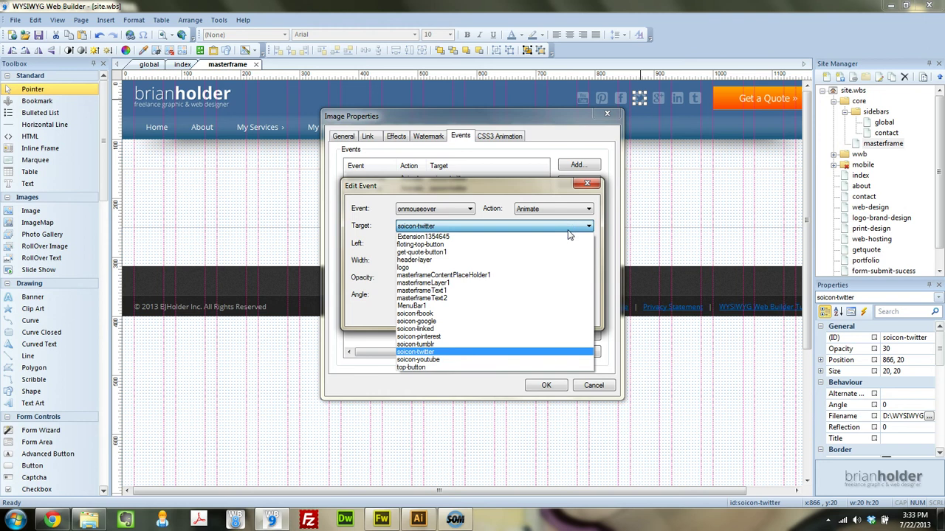
pyautogui.click(415, 352)
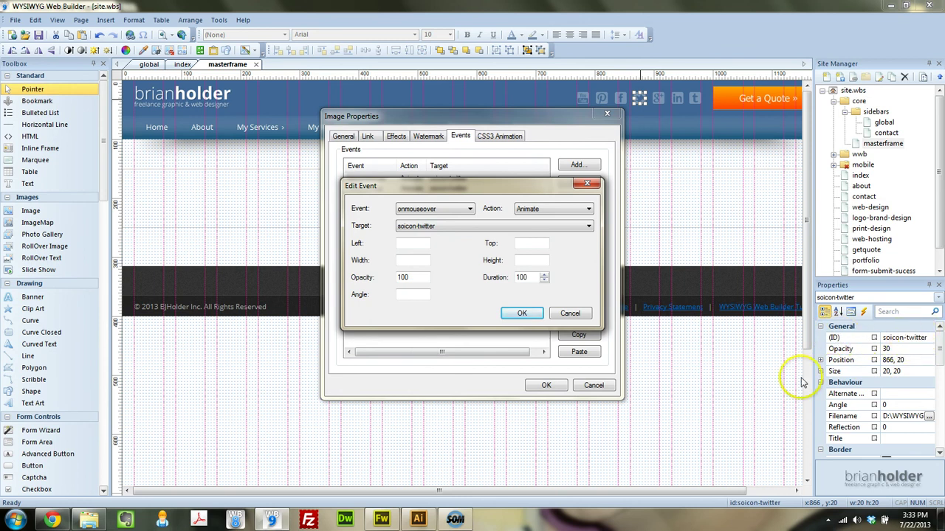
pyautogui.click(533, 209)
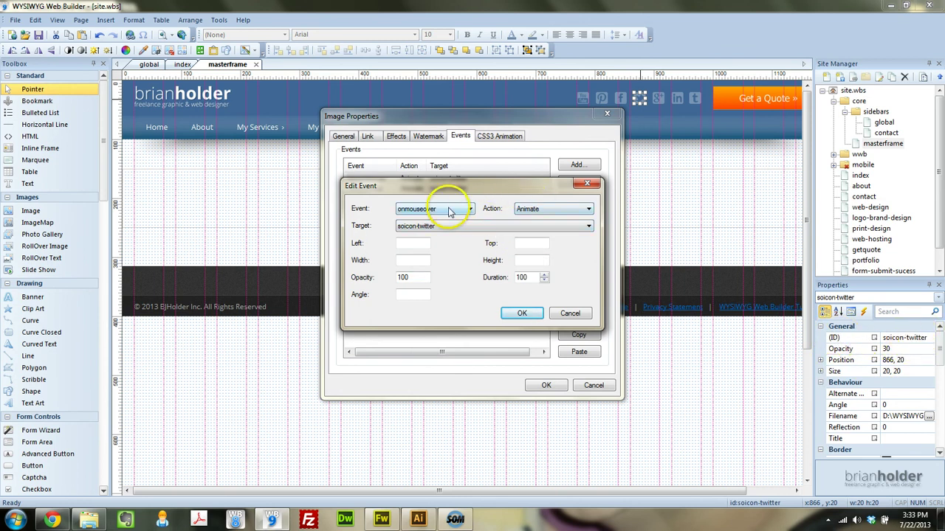
pyautogui.click(346, 276)
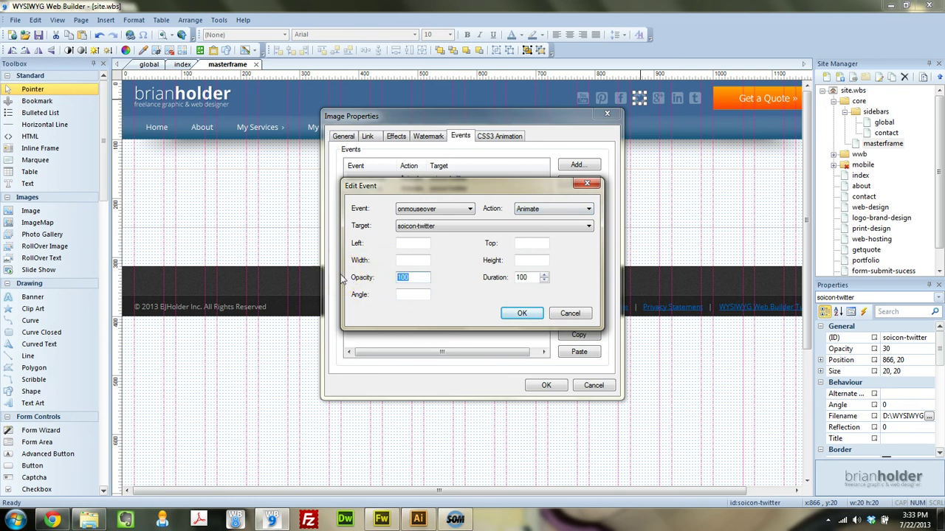
pyautogui.click(537, 277)
pyautogui.doubleClick(522, 285)
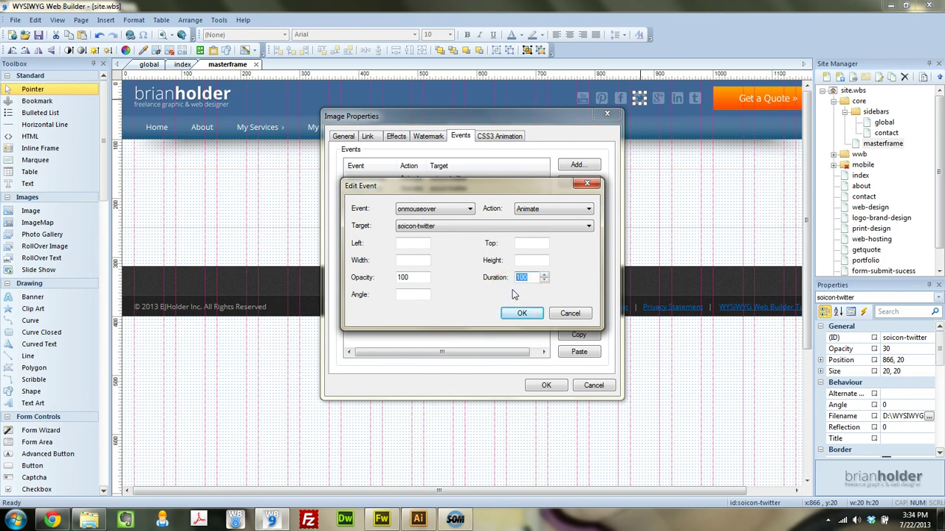
pyautogui.click(516, 292)
pyautogui.click(522, 313)
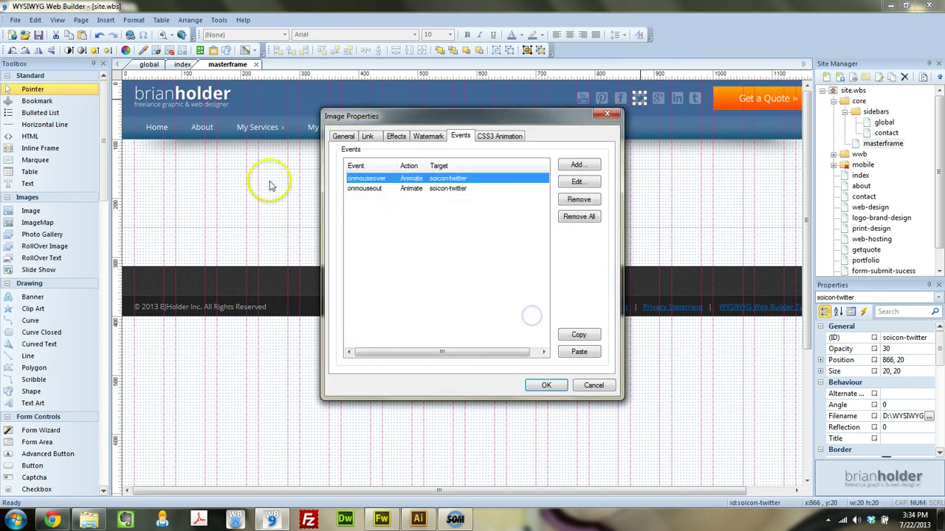
# Step: Reopen the Twitter onmouseout event, keeping trigger onmouseout, action Animate and target soicon-twitter
pyautogui.doubleClick(378, 190)
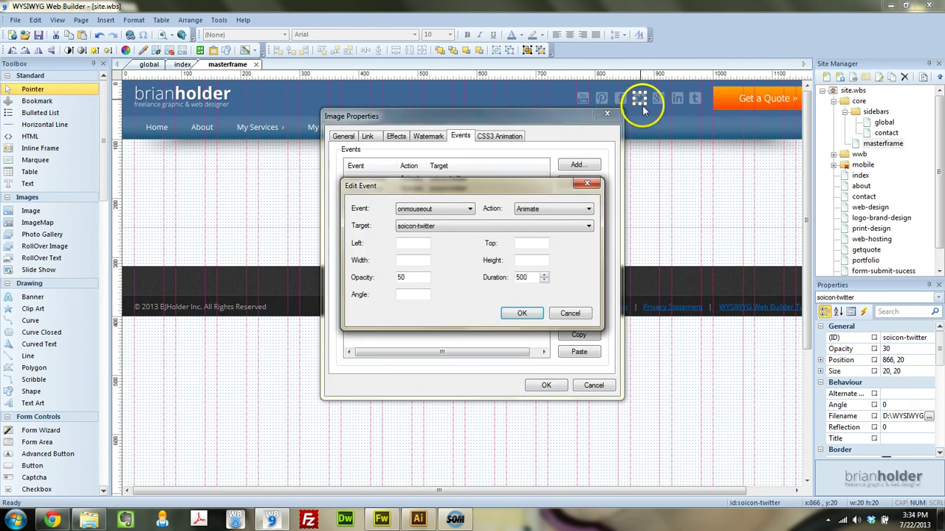
pyautogui.click(406, 210)
pyautogui.click(406, 212)
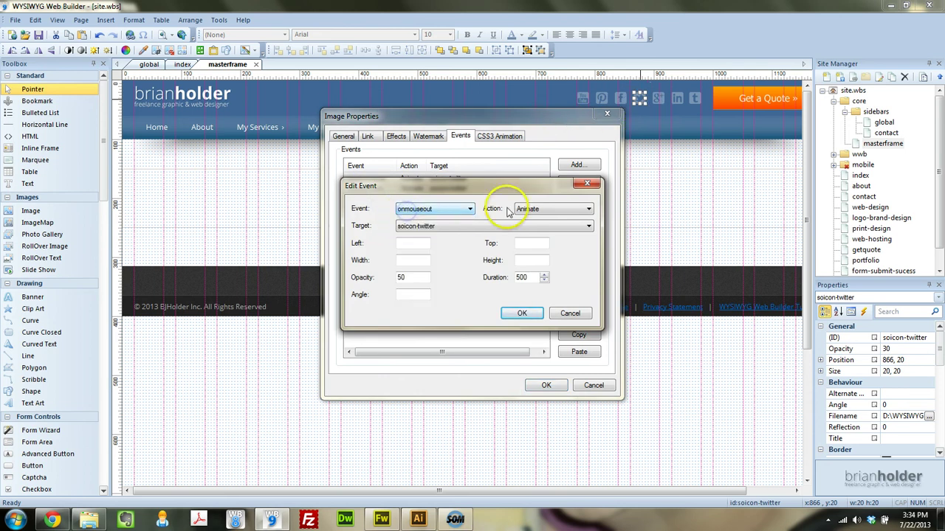
pyautogui.click(525, 209)
pyautogui.click(526, 210)
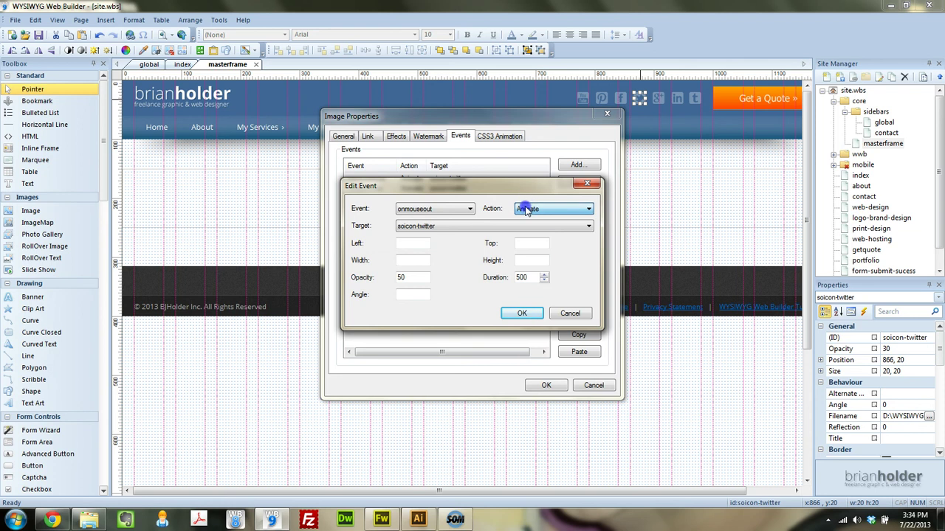
pyautogui.click(462, 228)
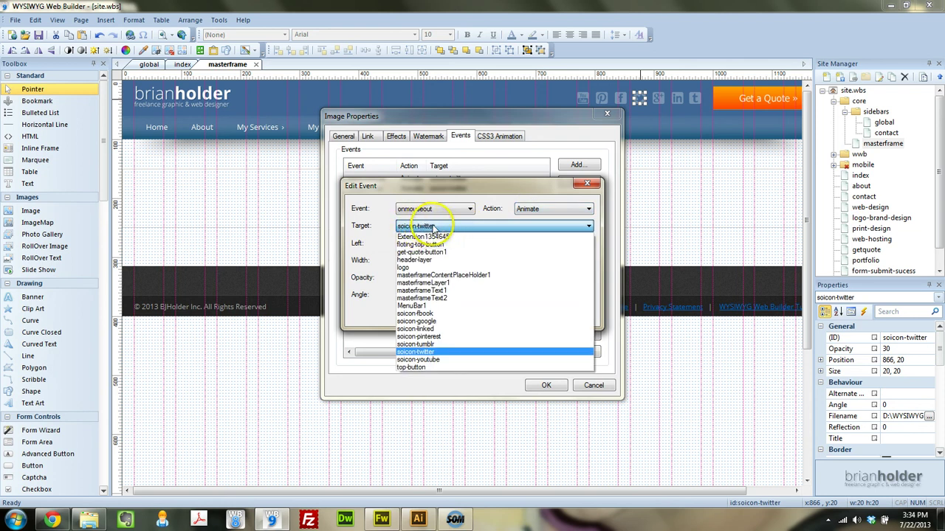
pyautogui.click(432, 226)
# Step: Keep opacity 50 and duration 500, then confirm the event and Image Properties
pyautogui.click(411, 277)
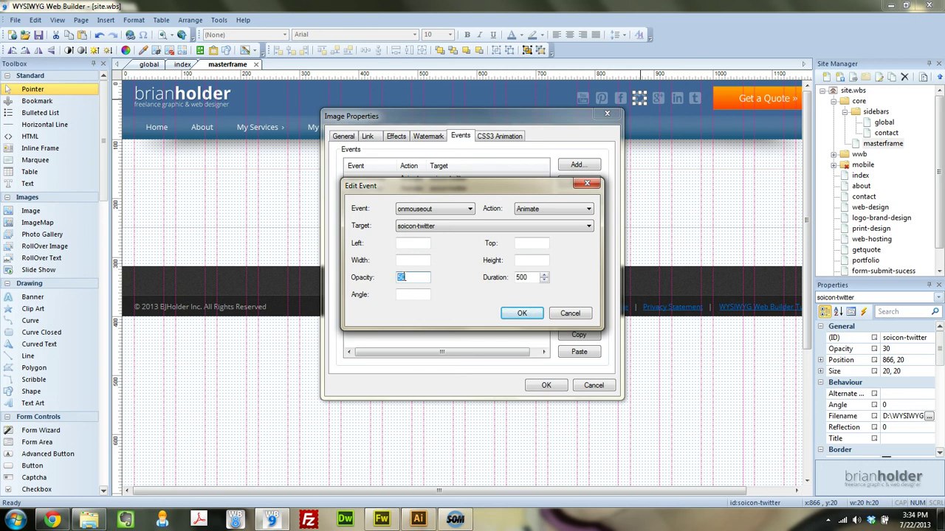
pyautogui.doubleClick(398, 278)
pyautogui.click(403, 274)
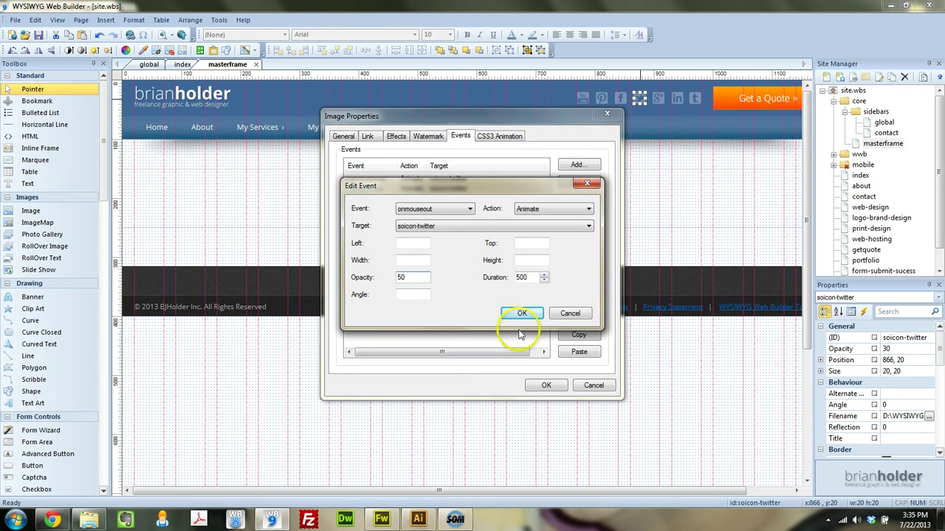
pyautogui.moveTo(529, 277); pyautogui.dragTo(505, 279)
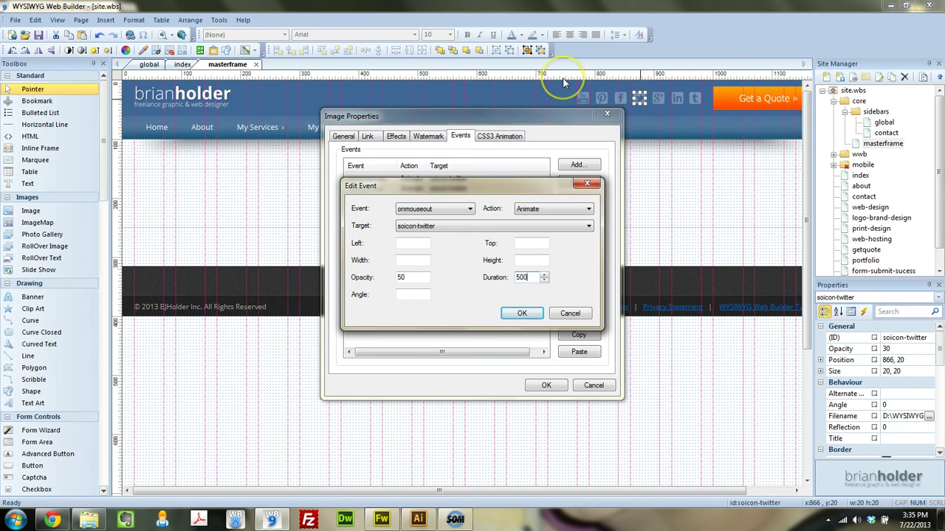
pyautogui.click(521, 314)
pyautogui.click(544, 385)
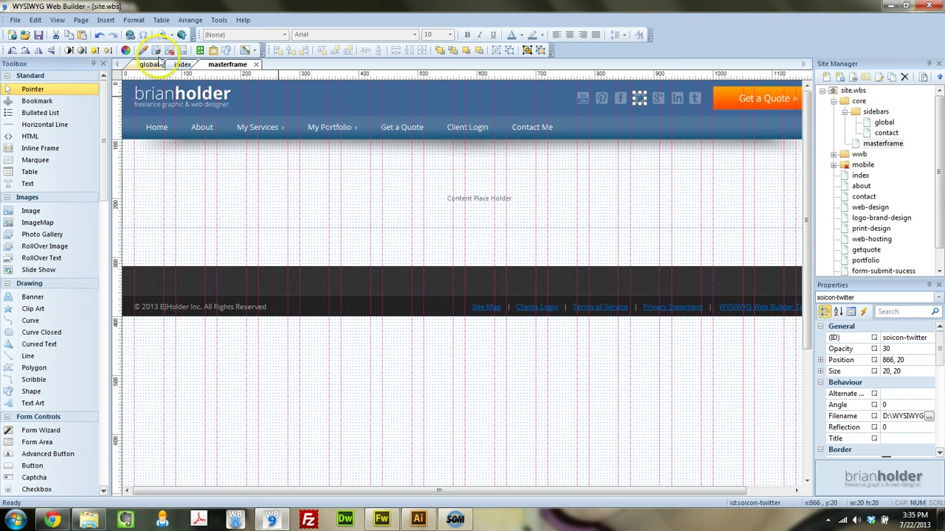
# Step: Inspect the logo's onmouseover and onmouseout Animate fades (opacity 60, duration 250) without changing them
pyautogui.doubleClick(184, 96)
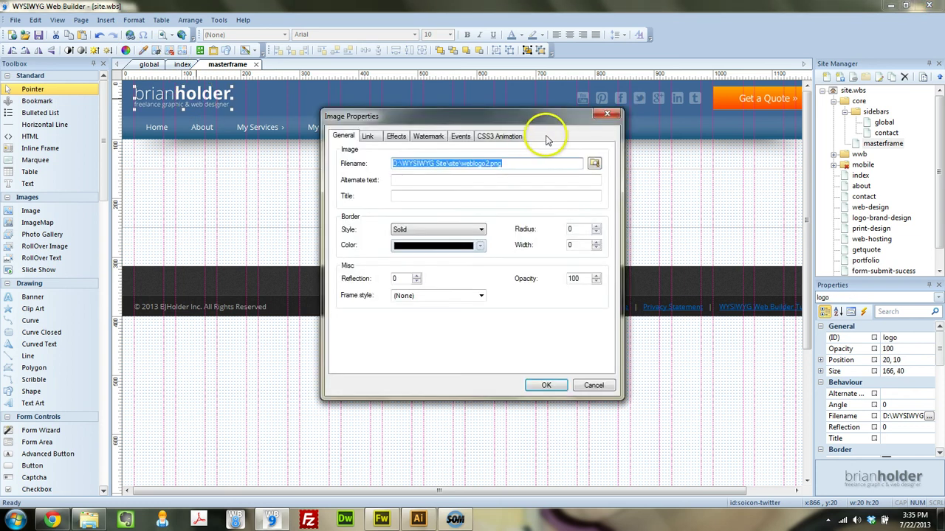
pyautogui.click(460, 136)
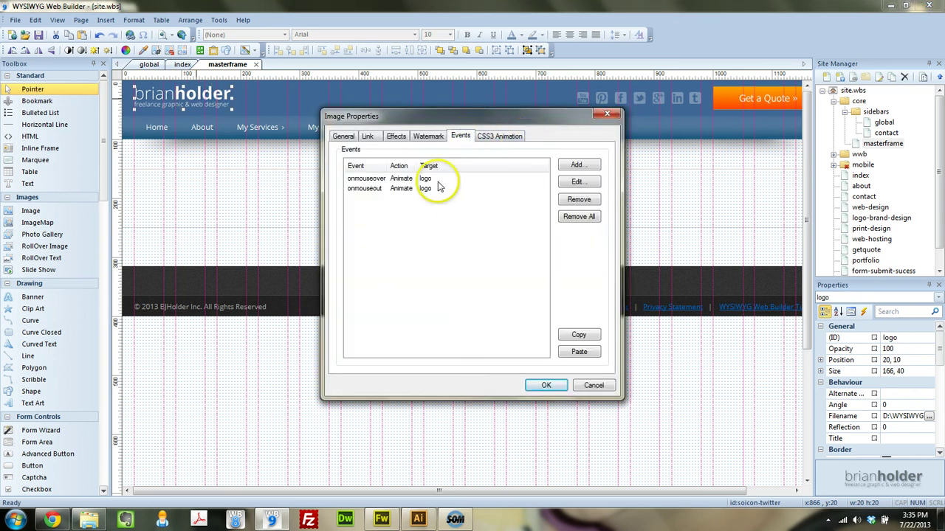
pyautogui.doubleClick(399, 188)
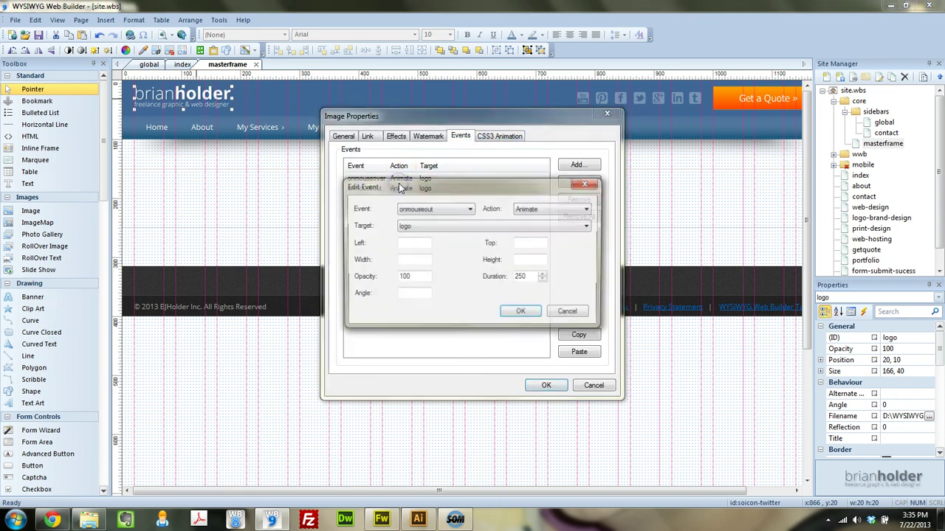
pyautogui.click(567, 311)
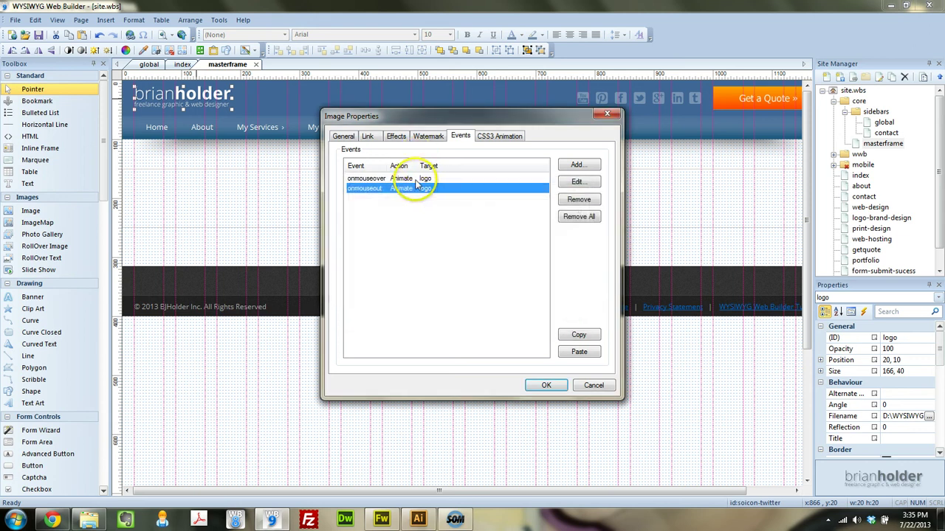
pyautogui.doubleClick(424, 179)
pyautogui.click(568, 313)
pyautogui.doubleClick(397, 182)
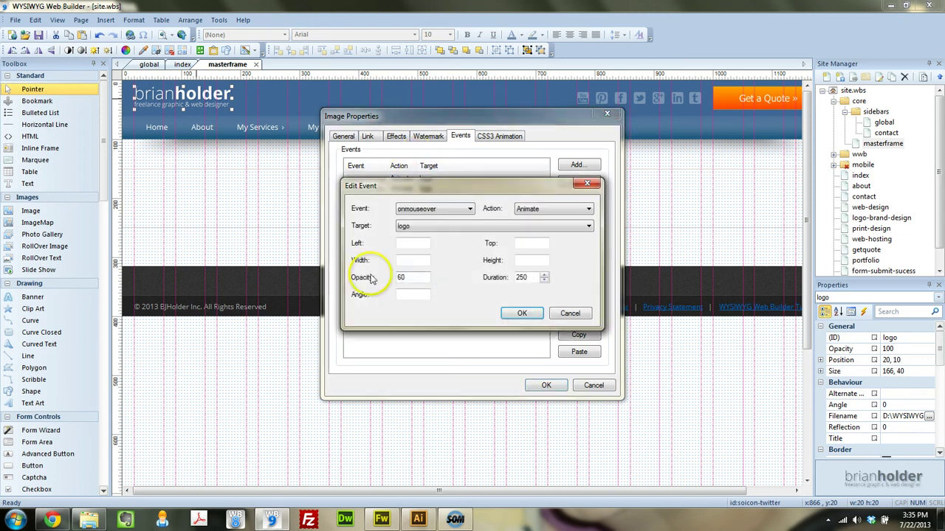
pyautogui.click(577, 313)
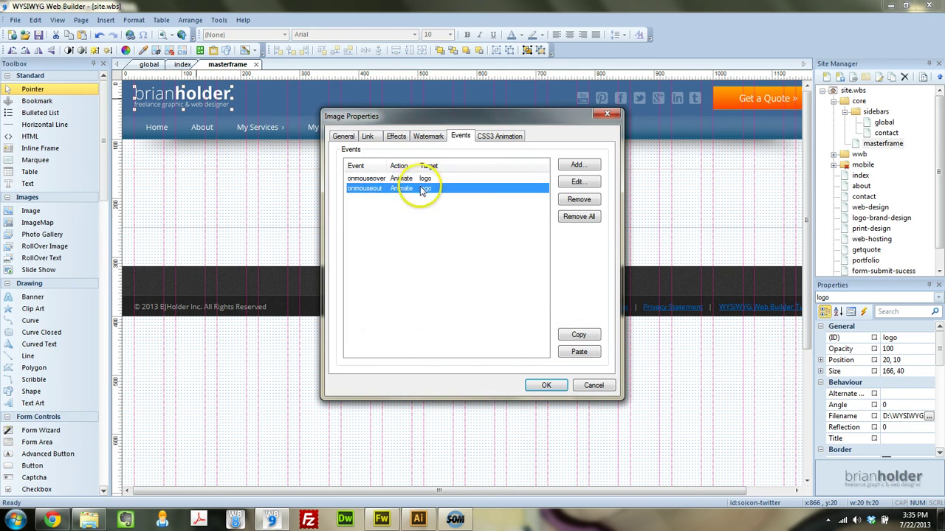
pyautogui.doubleClick(422, 189)
pyautogui.click(578, 315)
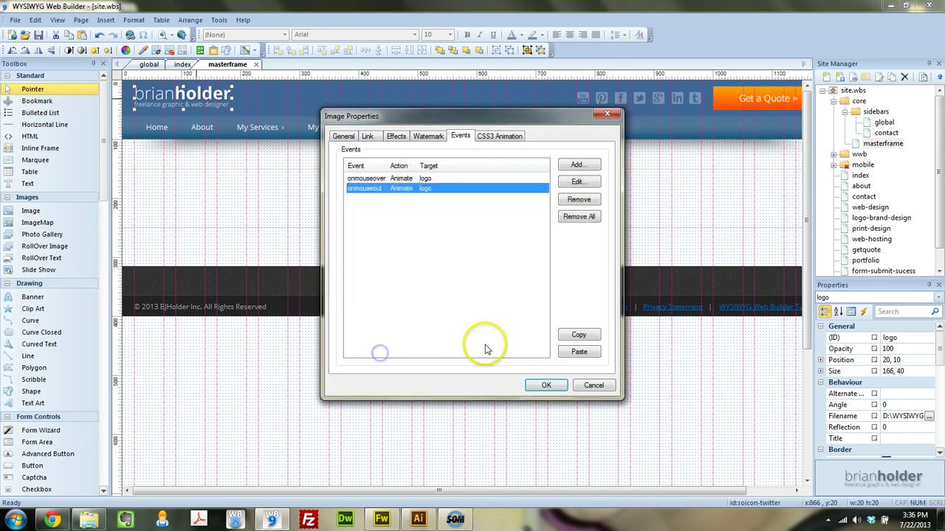
pyautogui.click(545, 384)
pyautogui.click(532, 399)
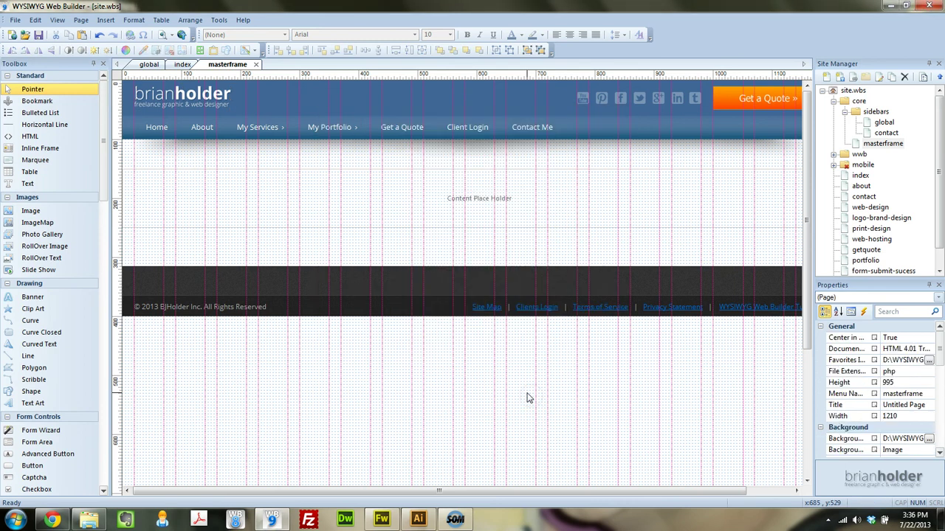
# Step: On the index page, open Image Properties for the Download button image
pyautogui.click(183, 65)
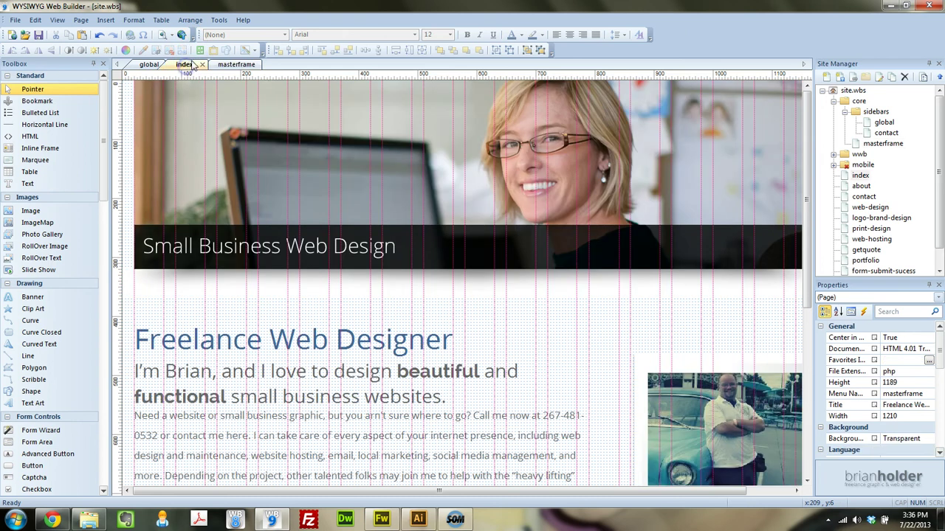
pyautogui.scroll(-8, 328, 301)
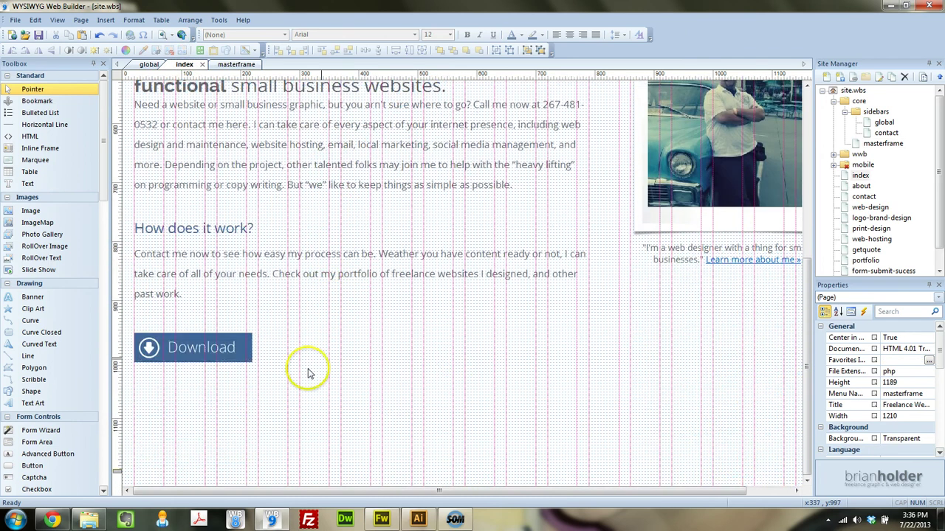
pyautogui.moveTo(200, 356); pyautogui.dragTo(200, 350)
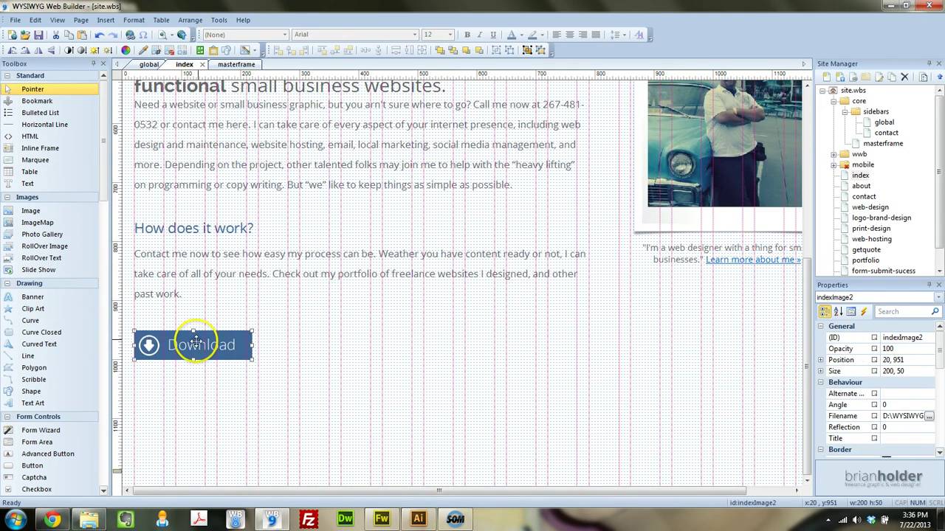
pyautogui.doubleClick(200, 337)
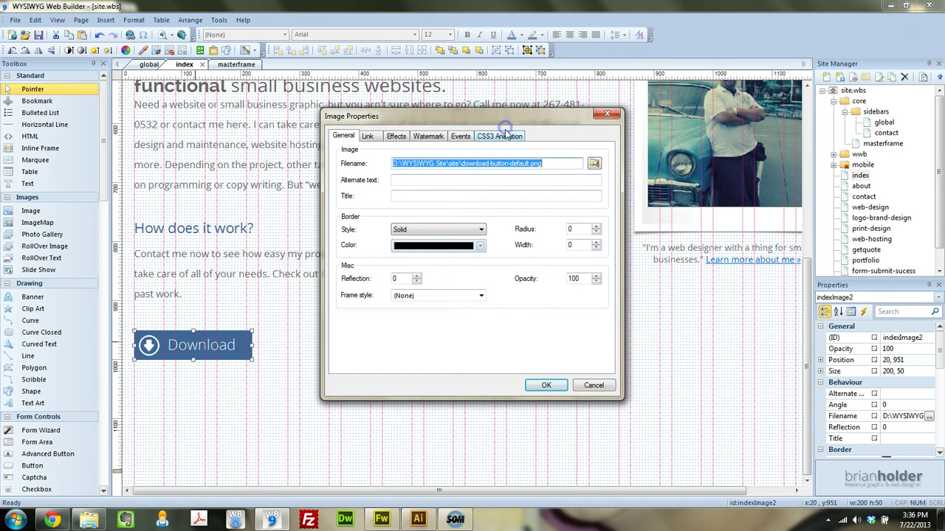
# Step: Look over the CSS3 Animation duration and animation list, then view the empty Events list
pyautogui.click(504, 131)
pyautogui.press('Home')
pyautogui.write('1')
pyautogui.hotkey('shift', 'End')
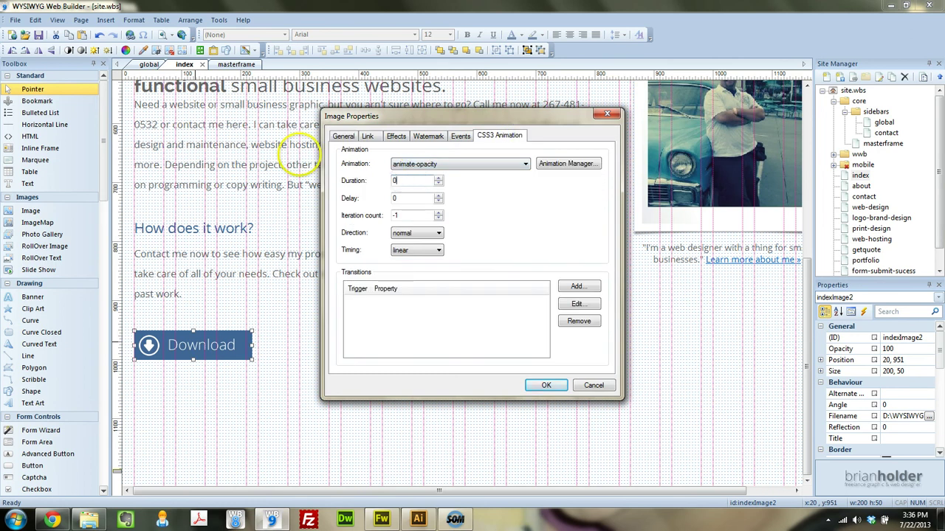
pyautogui.click(408, 164)
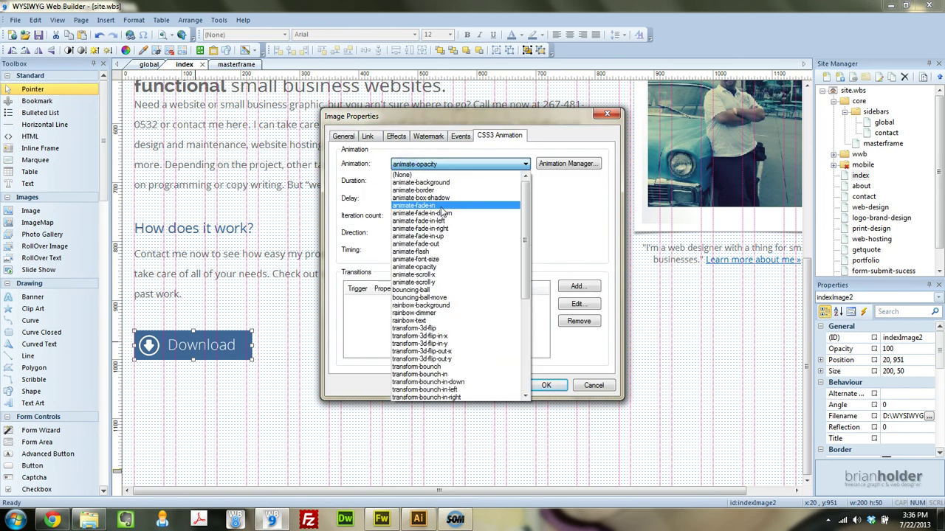
pyautogui.click(425, 175)
pyautogui.click(460, 135)
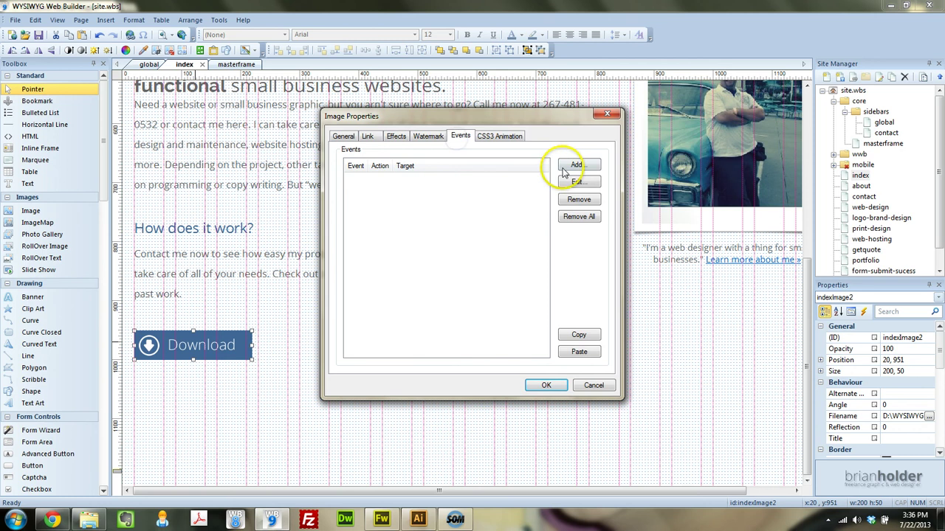
# Step: Add an onmouseover Animate event on indexImage2 fading to opacity 50 over 500
pyautogui.click(577, 165)
pyautogui.click(406, 209)
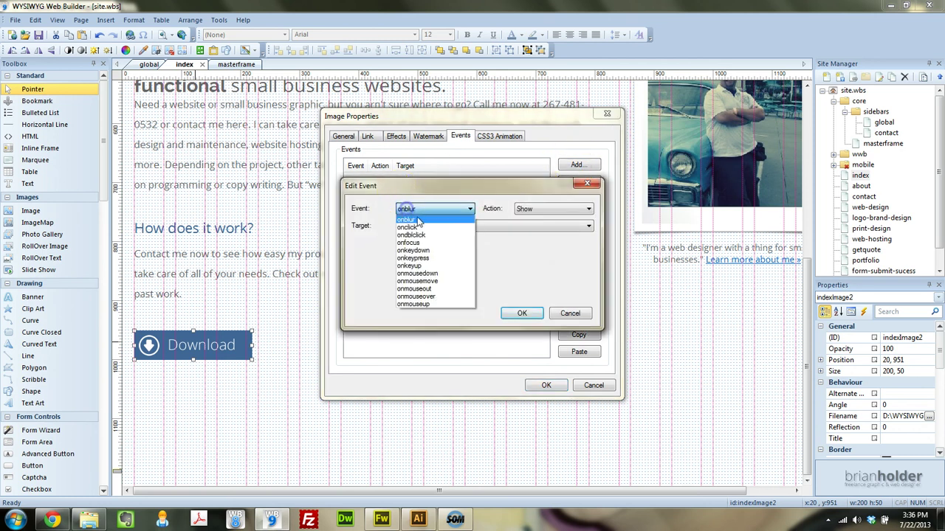
pyautogui.click(437, 296)
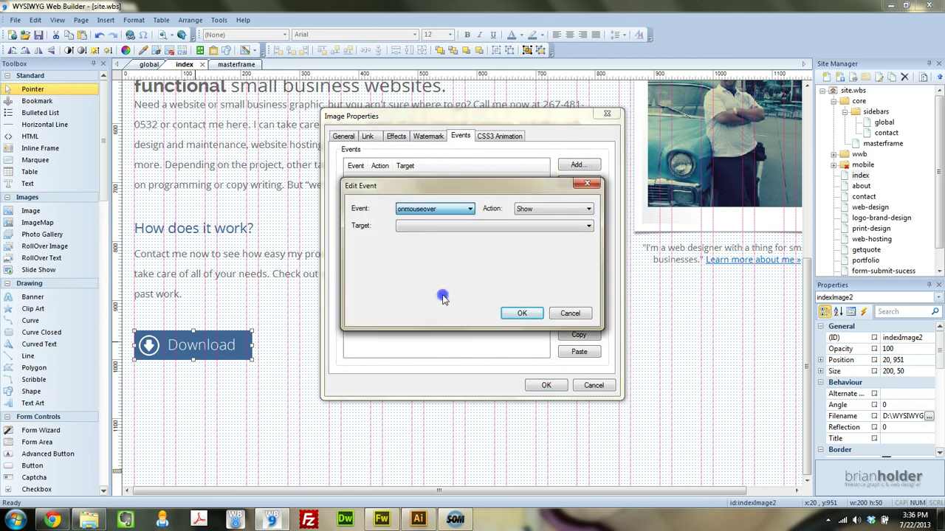
pyautogui.click(539, 209)
pyautogui.click(539, 220)
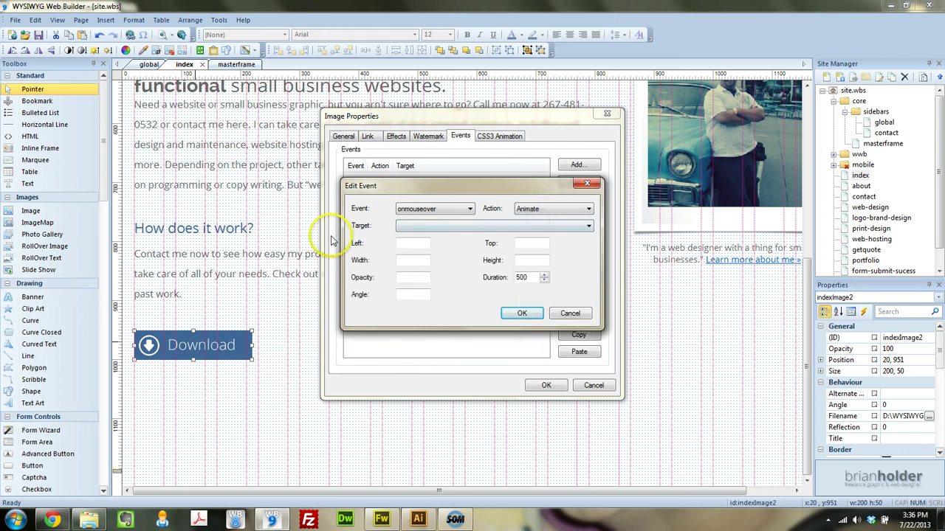
pyautogui.click(412, 225)
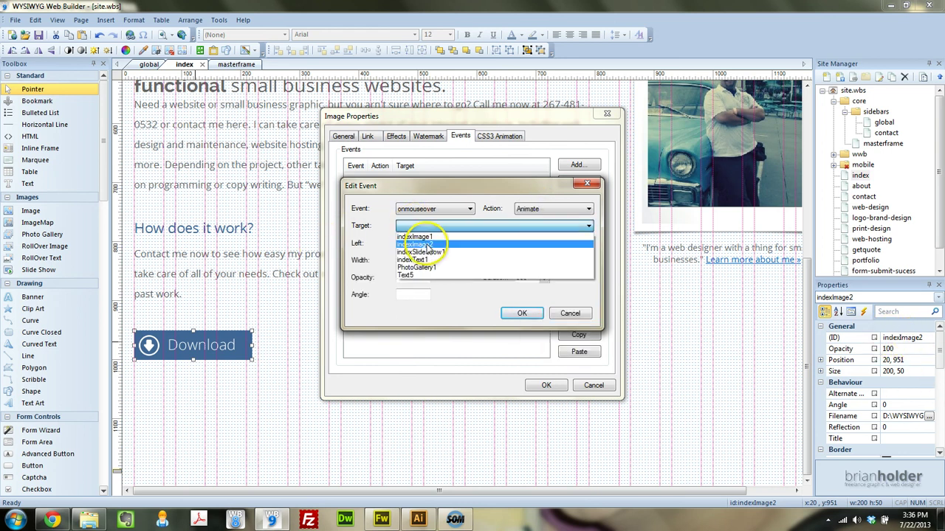
pyautogui.click(426, 245)
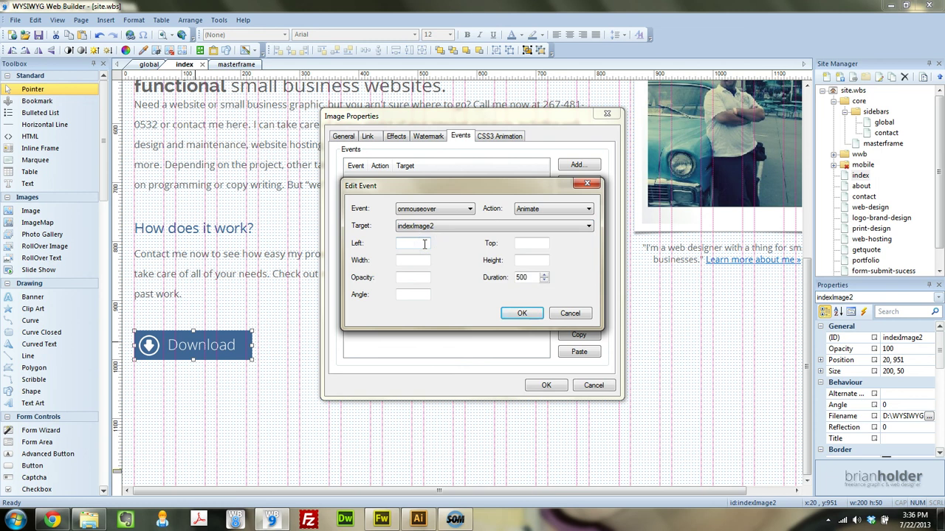
pyautogui.click(417, 276)
pyautogui.doubleClick(521, 276)
pyautogui.click(521, 314)
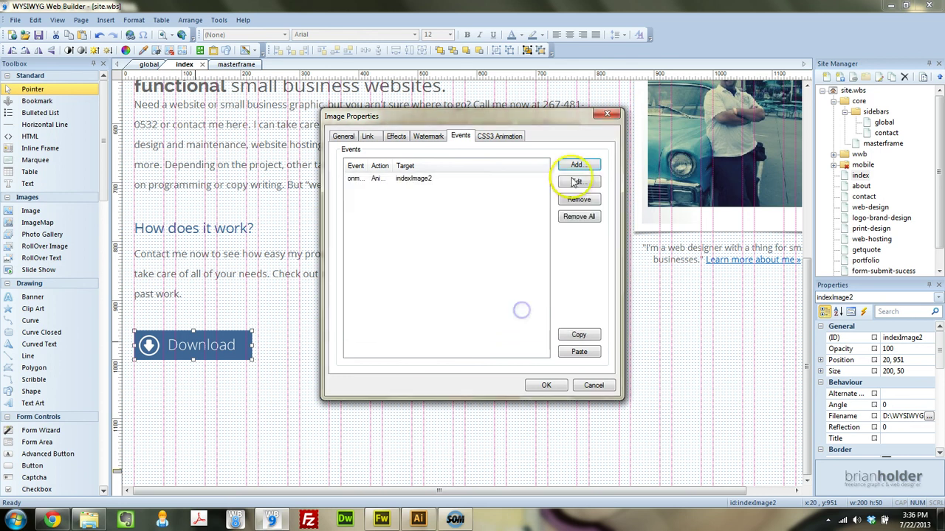
# Step: Add an onmouseout Animate event on indexImage2 restoring opacity 100, and confirm Image Properties
pyautogui.moveTo(367, 166); pyautogui.dragTo(392, 167)
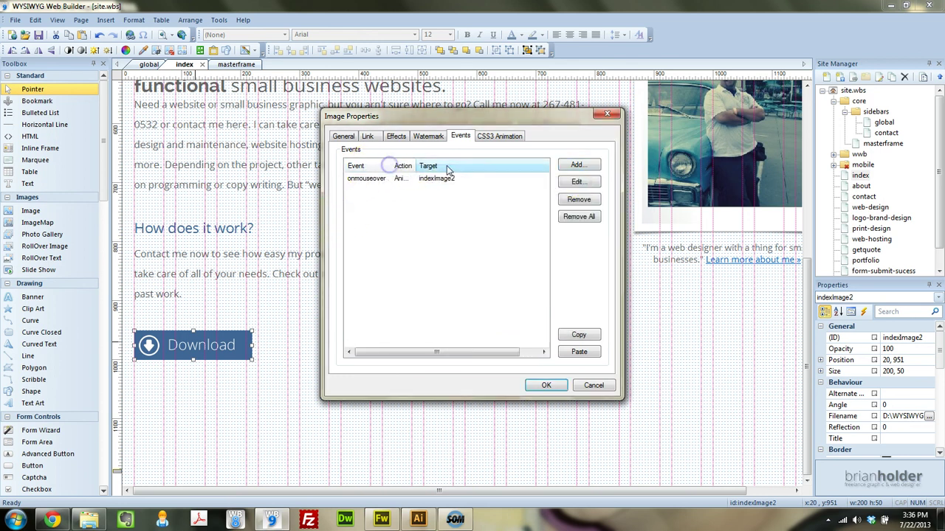
pyautogui.click(590, 164)
pyautogui.click(414, 209)
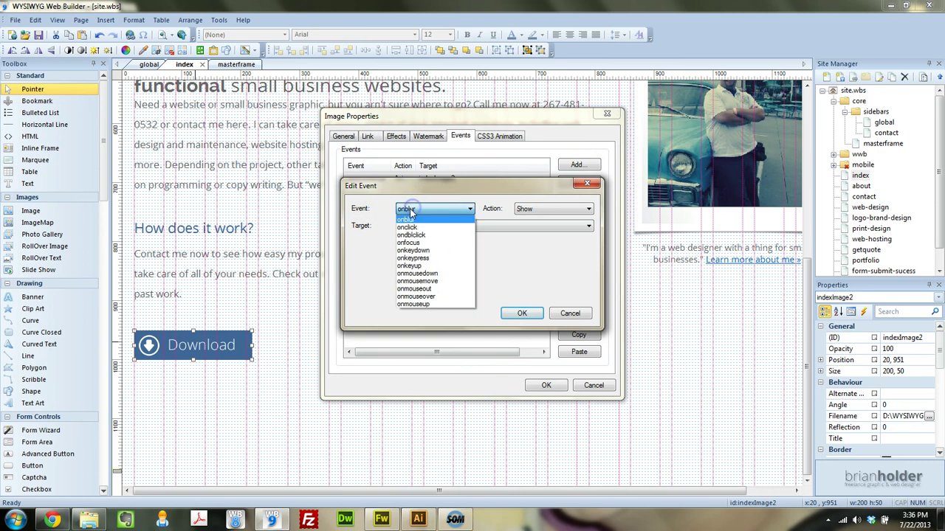
pyautogui.click(434, 289)
pyautogui.click(529, 209)
pyautogui.click(533, 224)
pyautogui.click(535, 225)
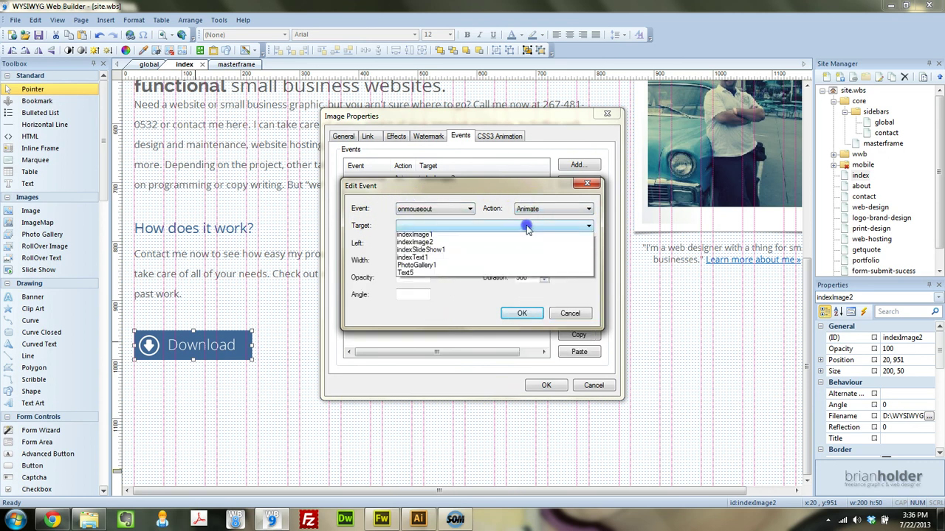
pyautogui.click(418, 245)
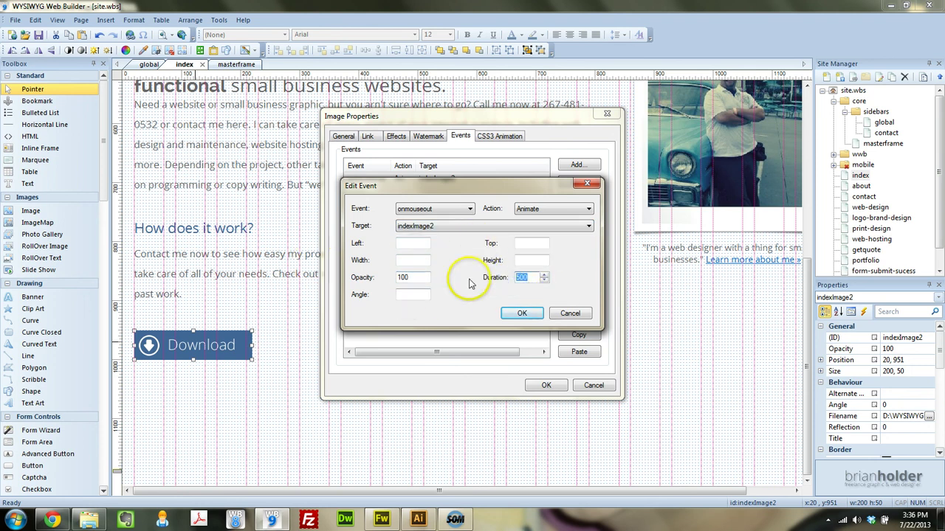
pyautogui.click(523, 313)
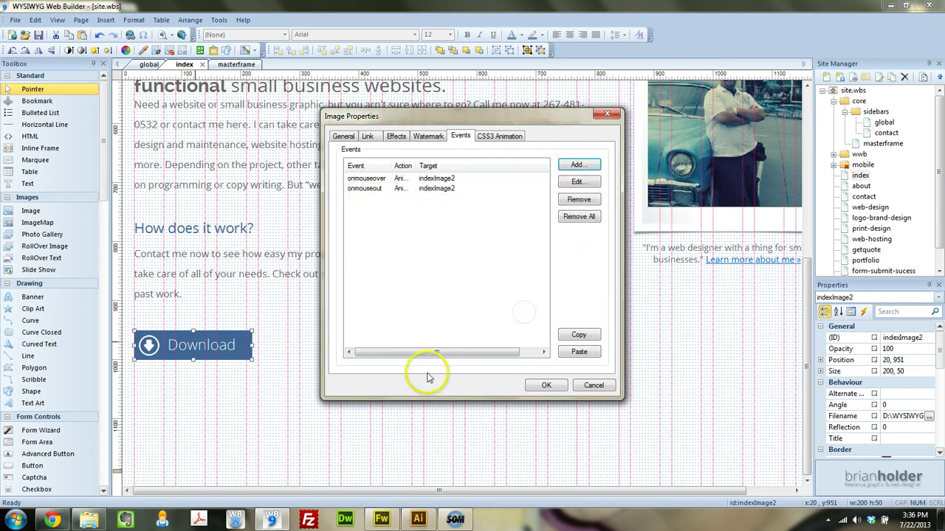
pyautogui.click(550, 386)
pyautogui.click(412, 362)
# Step: Preview the index page in Chrome, test the Download button and logo hover fades, then close it
pyautogui.click(125, 51)
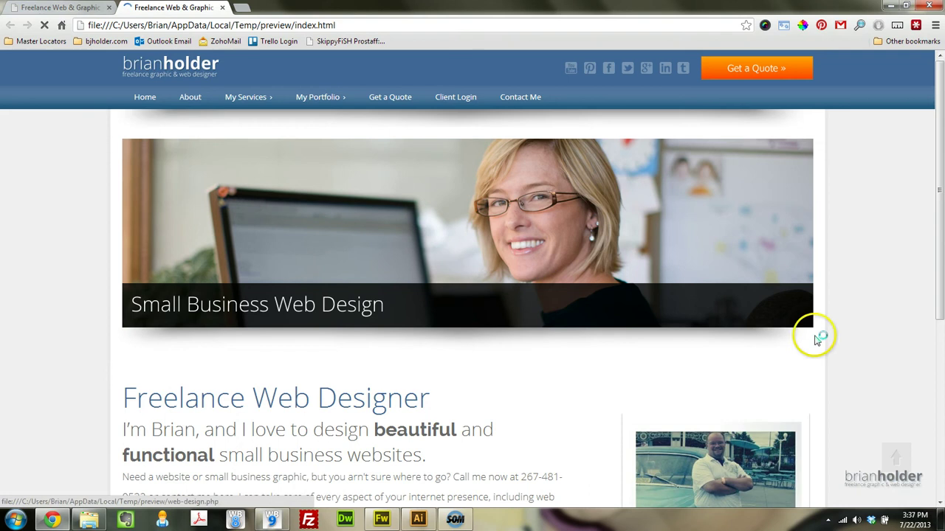
pyautogui.moveTo(934, 65); pyautogui.dragTo(941, 269)
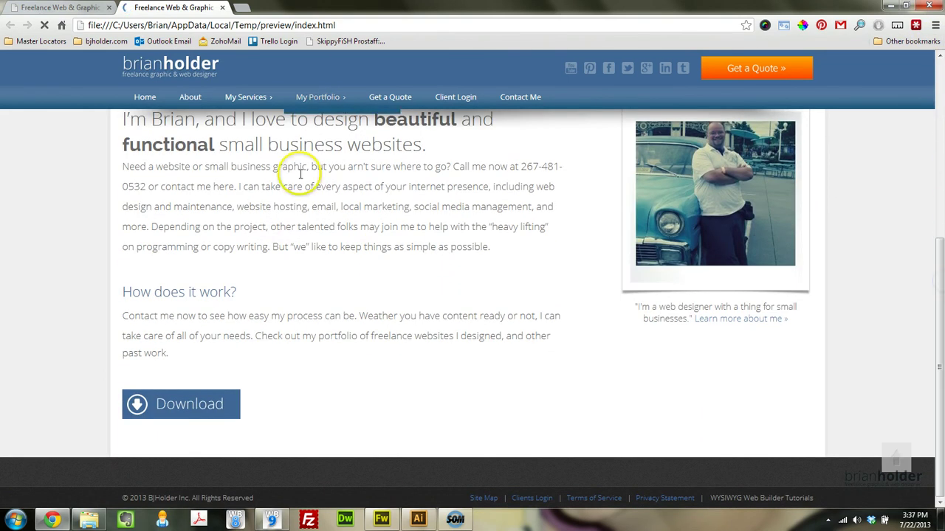
pyautogui.click(195, 410)
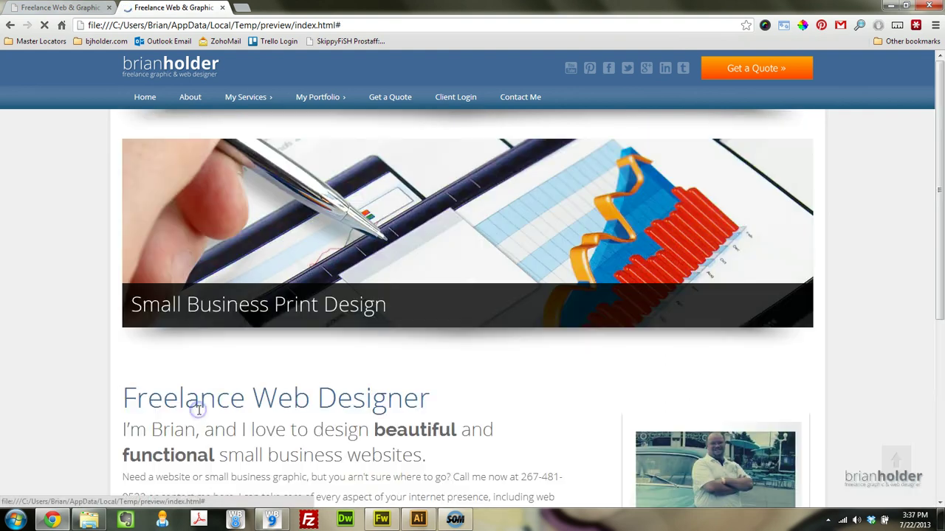
pyautogui.scroll(-5, 431, 386)
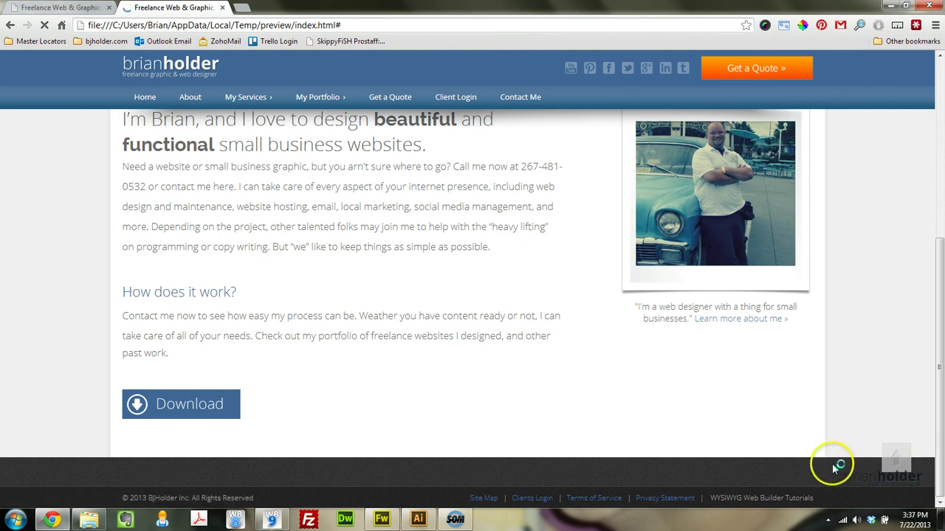
pyautogui.click(904, 471)
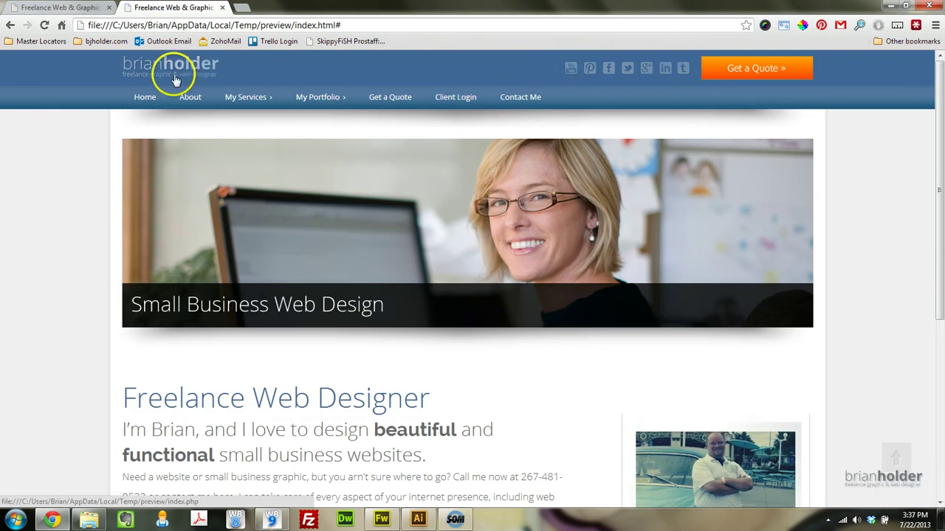
pyautogui.scroll(-5, 15, 258)
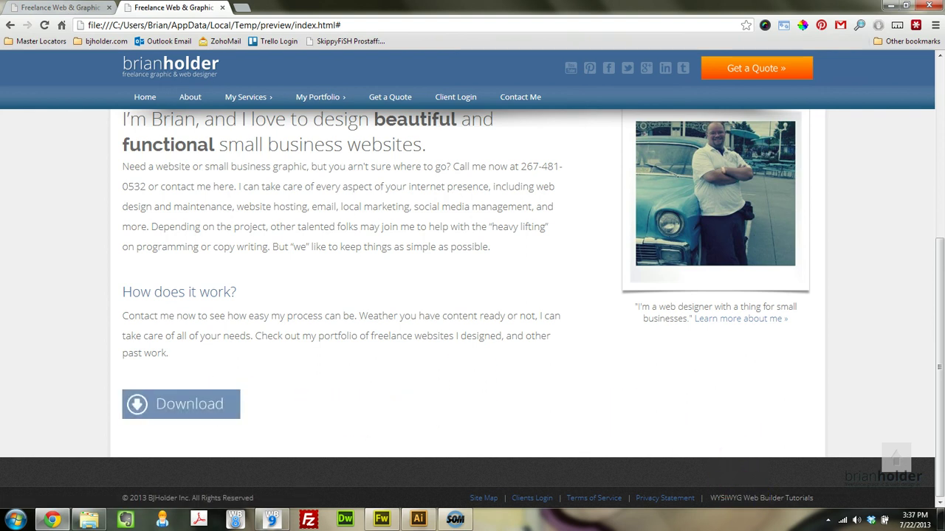
pyautogui.click(220, 7)
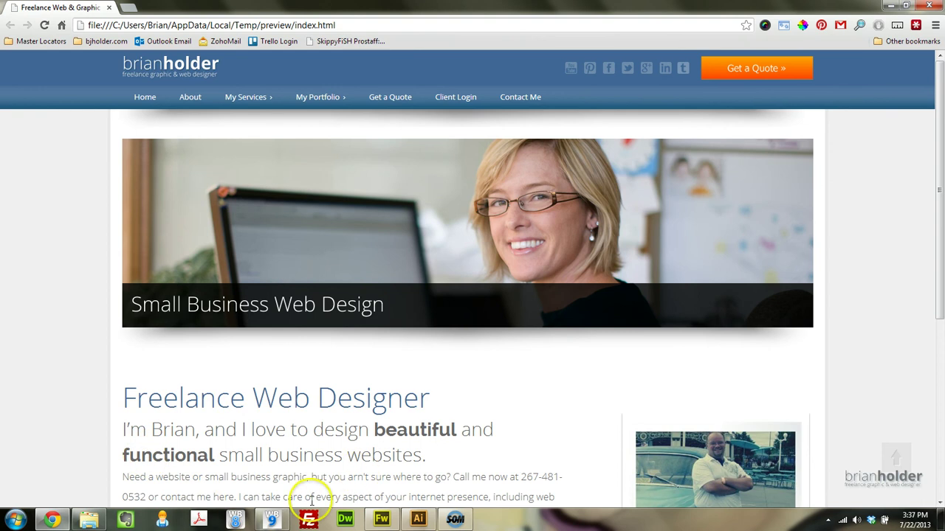
# Step: Bring WYSIWYG Web Builder back to the front, showing the index page layout
pyautogui.click(273, 520)
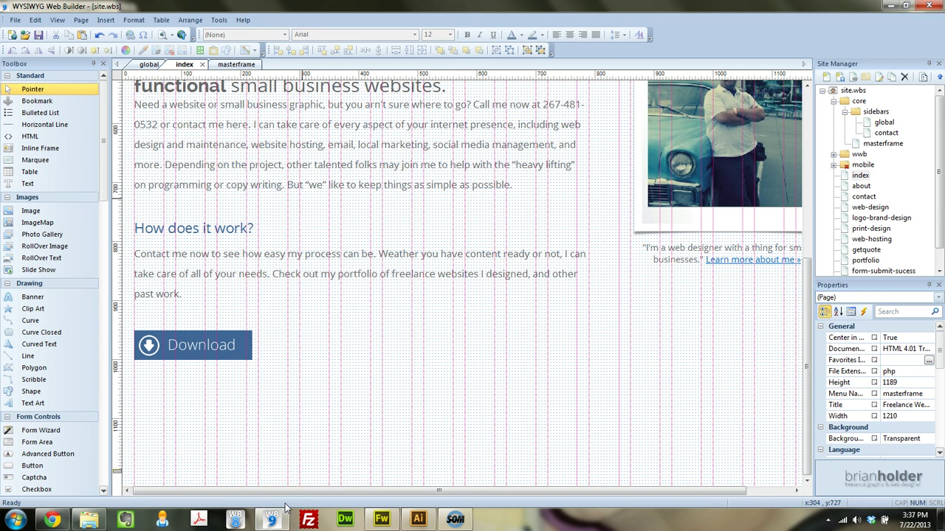
pyautogui.click(303, 505)
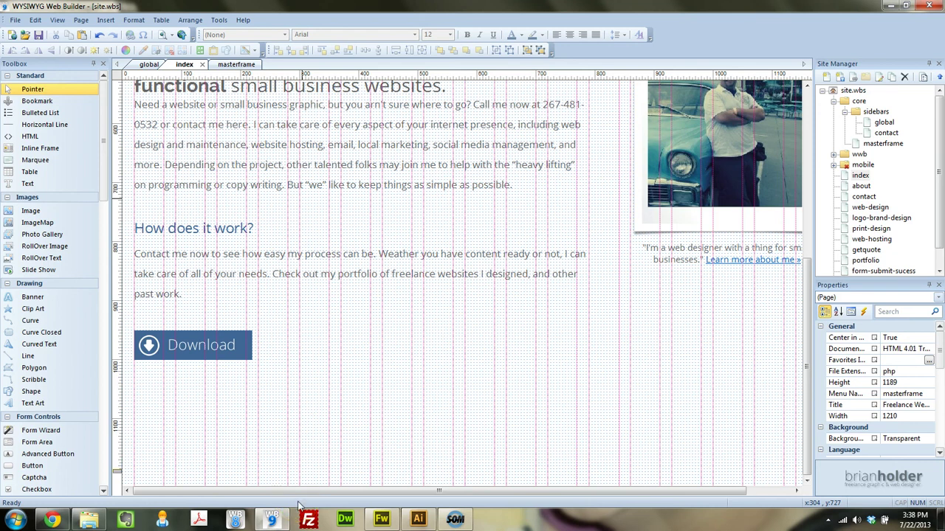